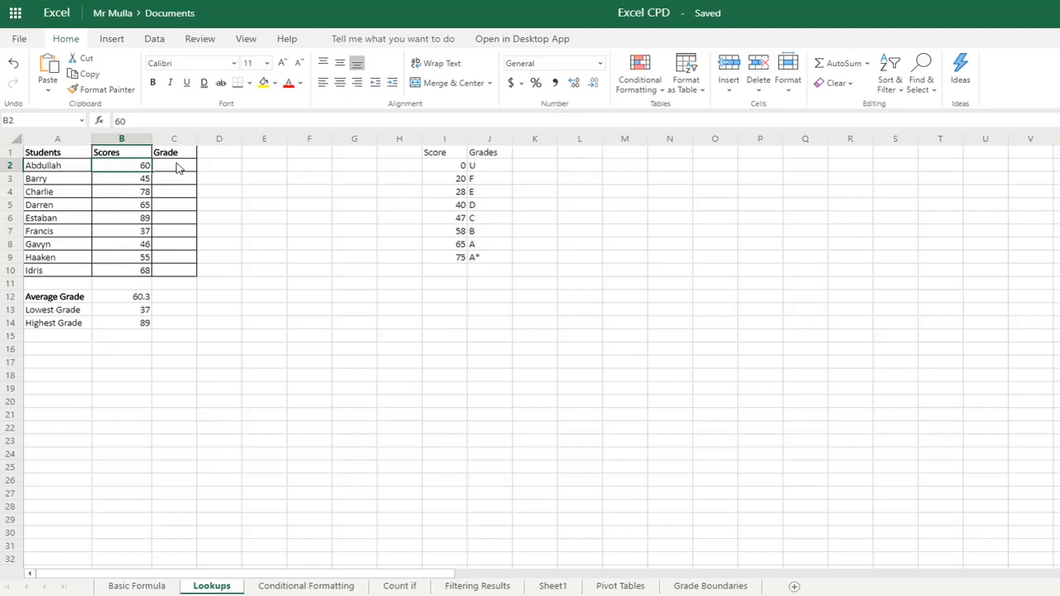
- Review the score thresholds on the Grade Boundaries sheet and return to the Lookups sheet
left_click(174, 166)
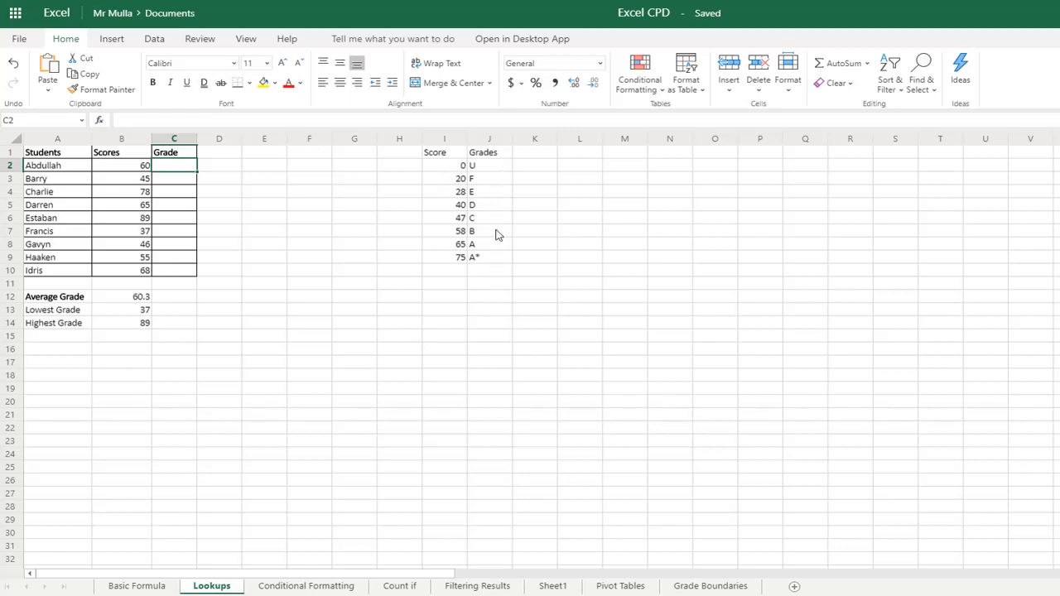
left_click(713, 587)
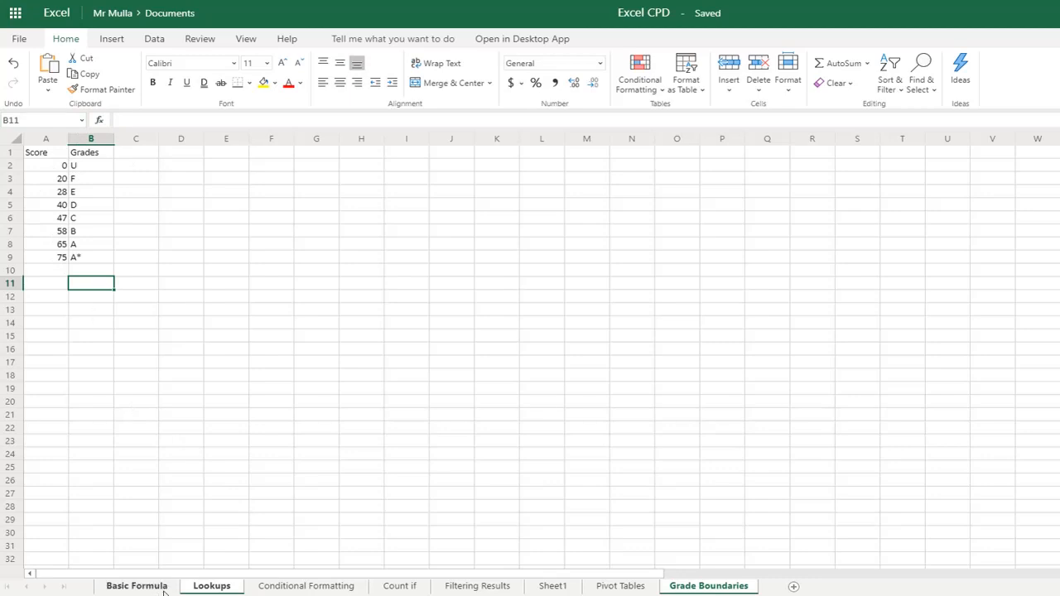
left_click(211, 586)
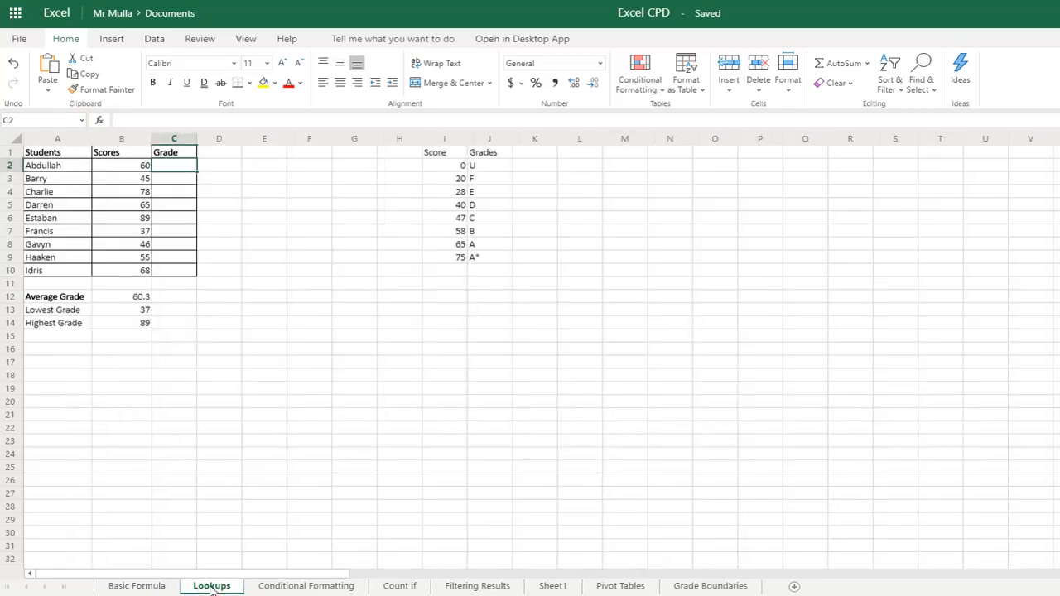
left_click(240, 283)
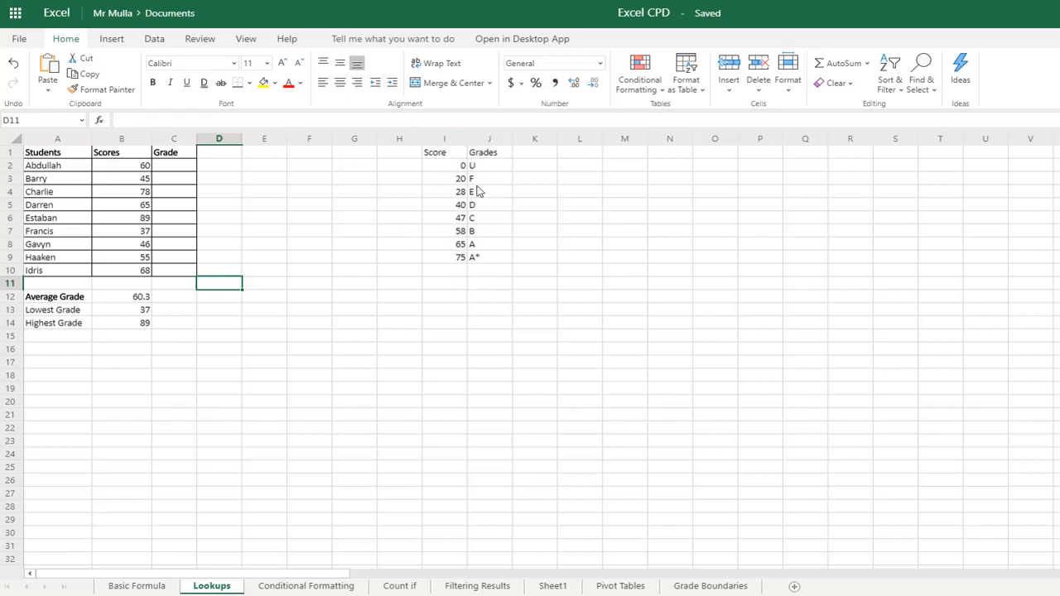
- Enter =vlookup(B2, I2:J9,2) in cell C2 to look up the first student's grade
left_click(172, 167)
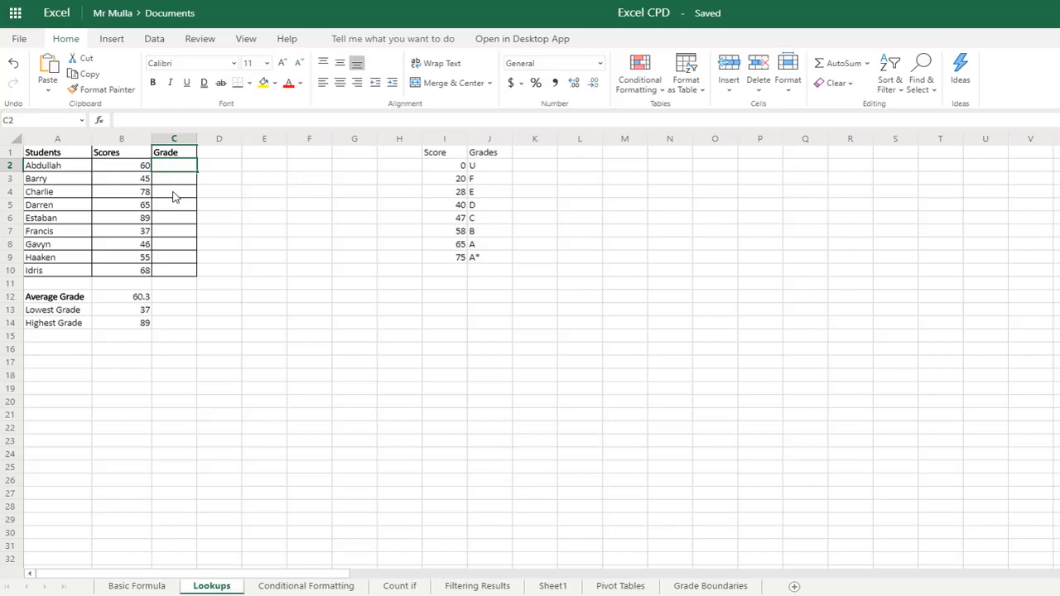
type("=")
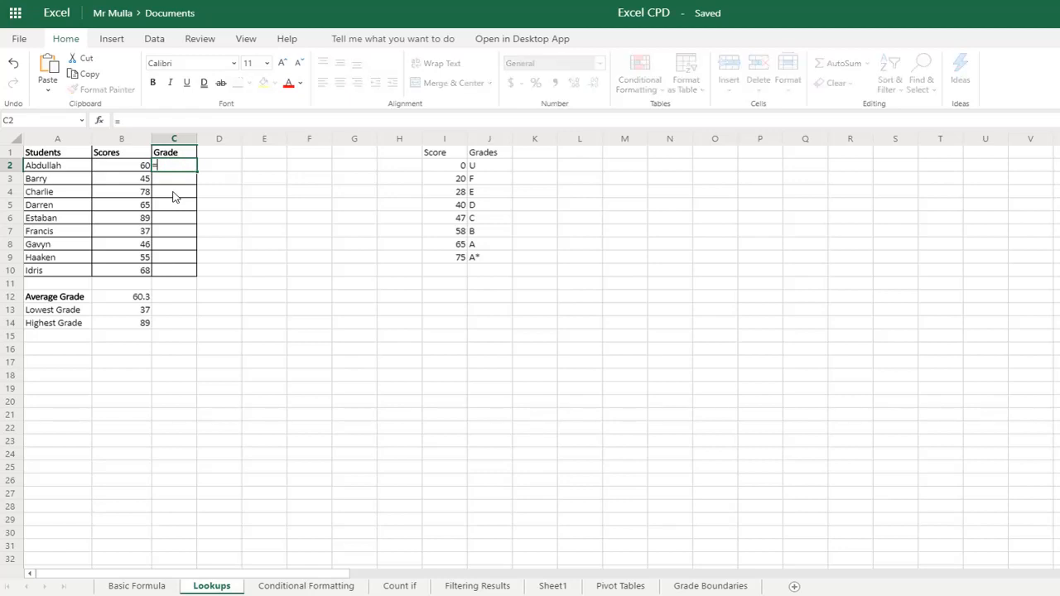
type("v")
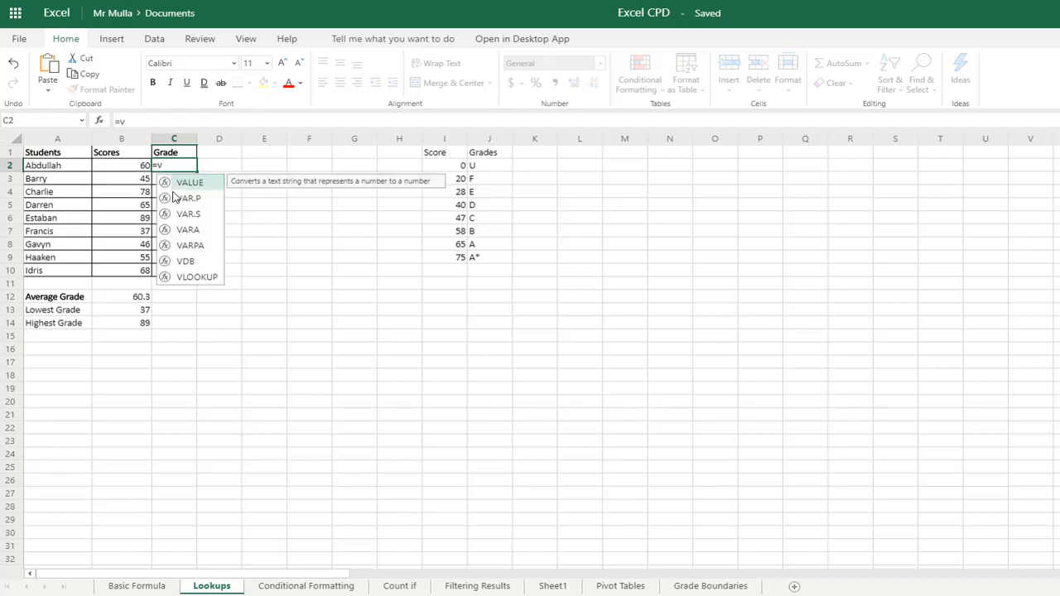
type("lookup")
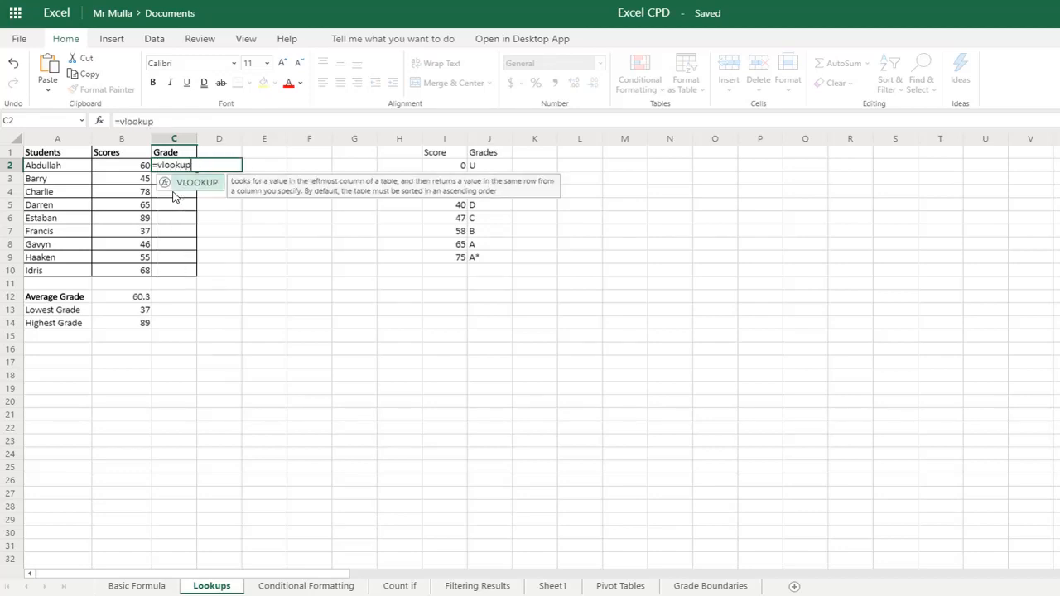
type("(")
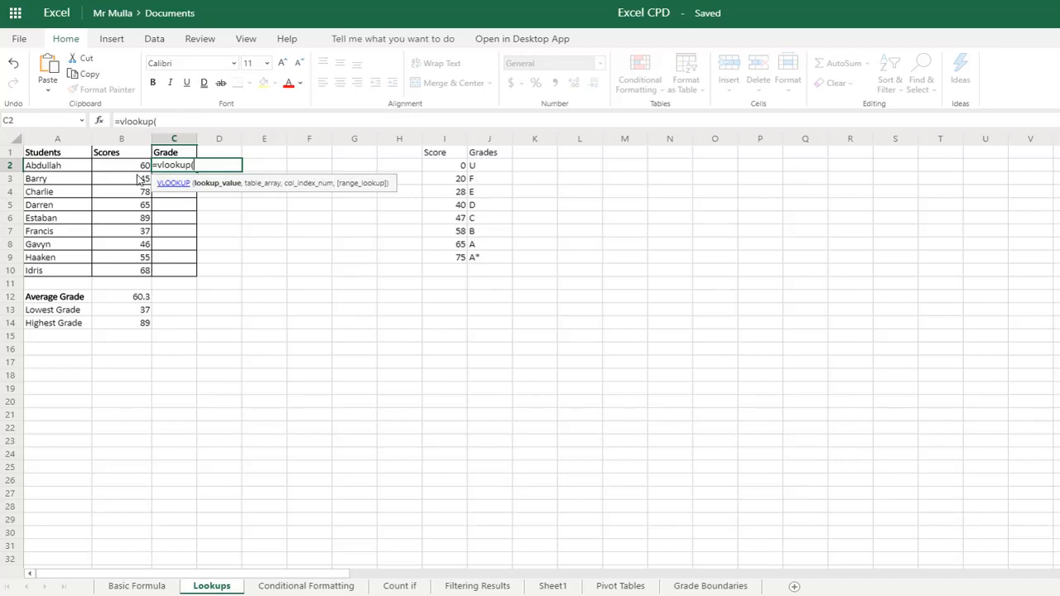
left_click(118, 171)
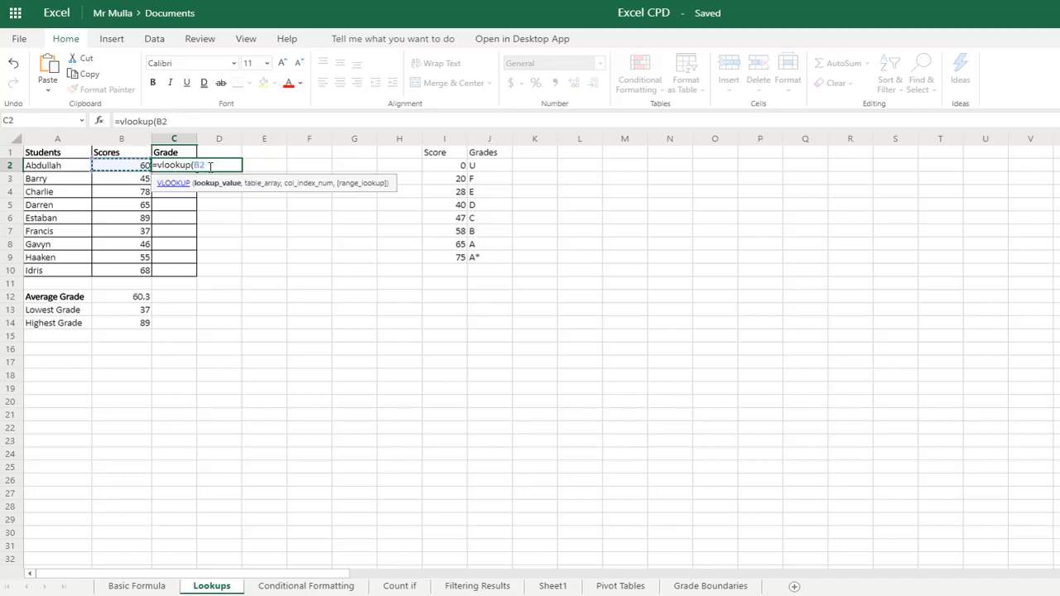
type(",")
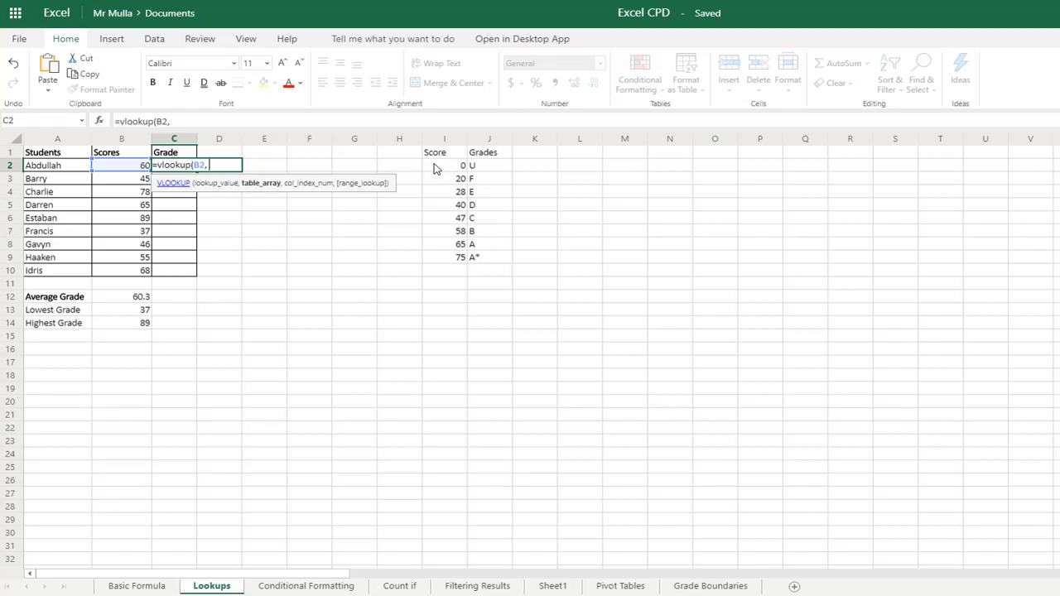
left_click_drag(434, 168, 473, 258)
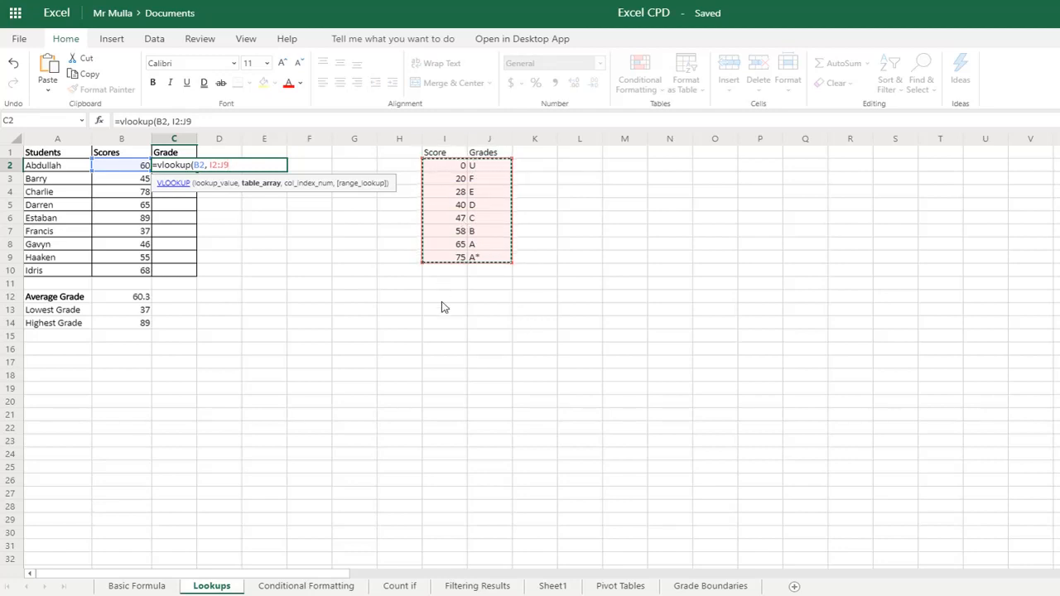
type(",")
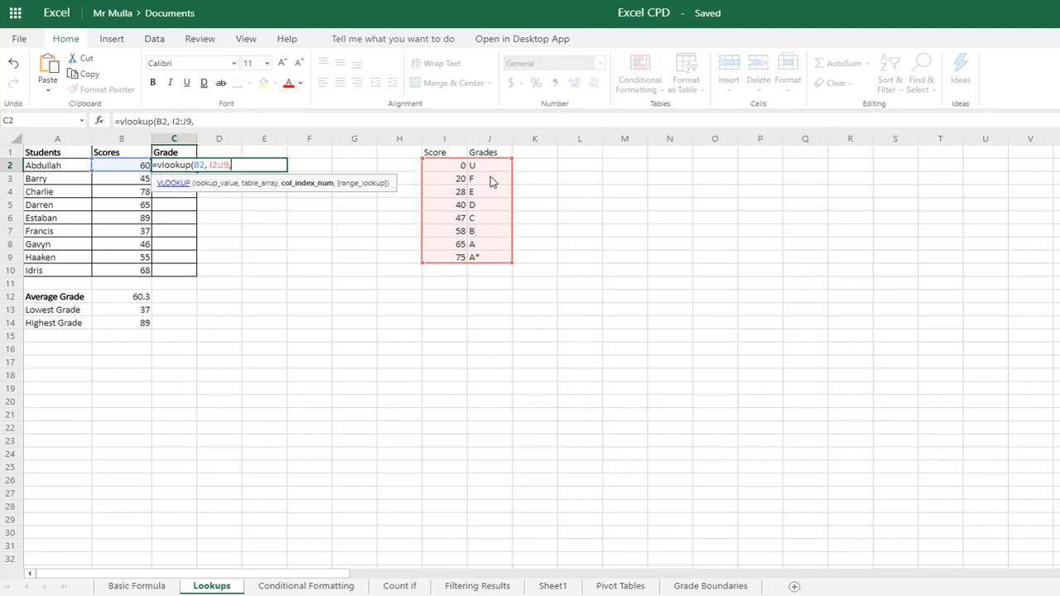
type("2)")
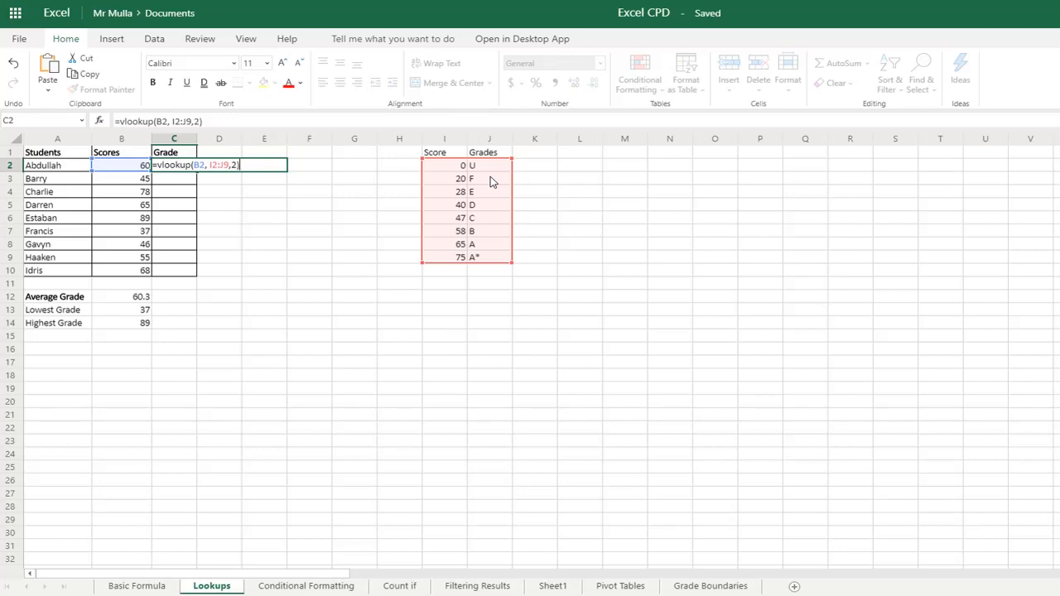
key("Return")
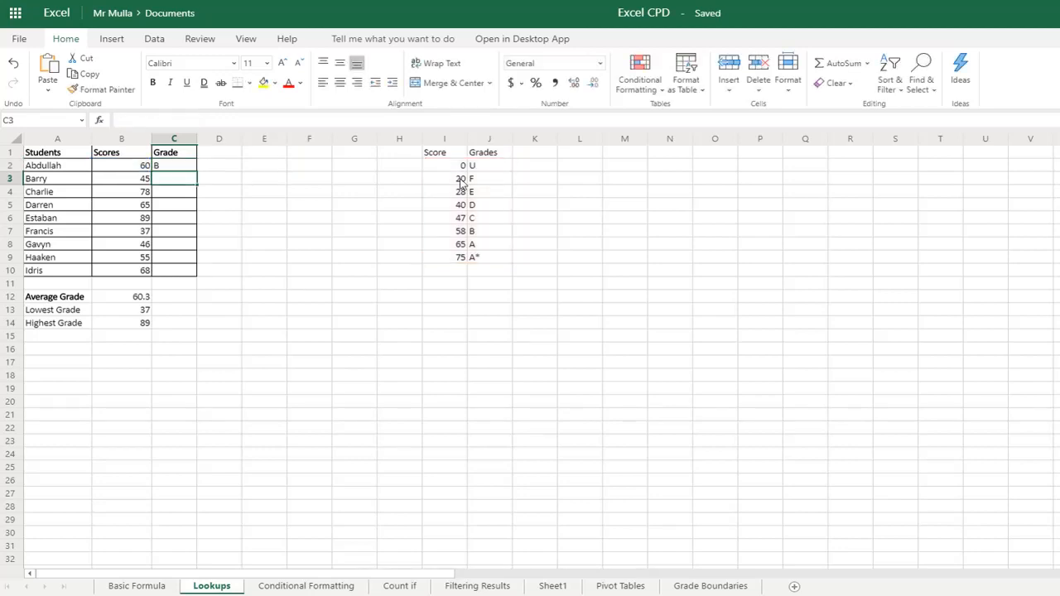
- Make the table range in C2's VLOOKUP formula absolute as $I$2:$J$9
left_click(132, 168)
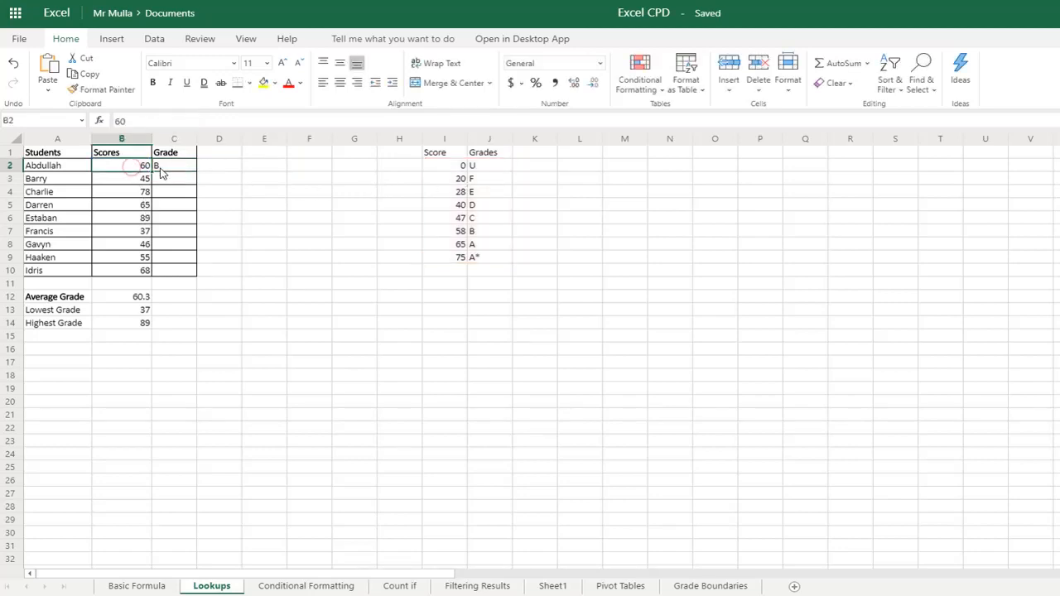
left_click(163, 172)
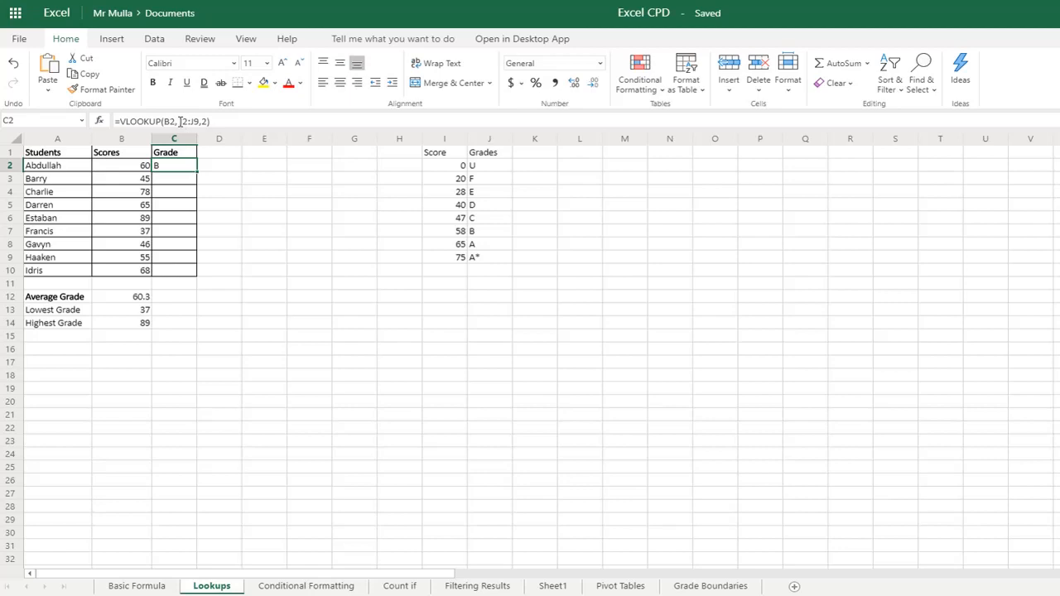
left_click(180, 121)
left_click_drag(179, 121, 195, 121)
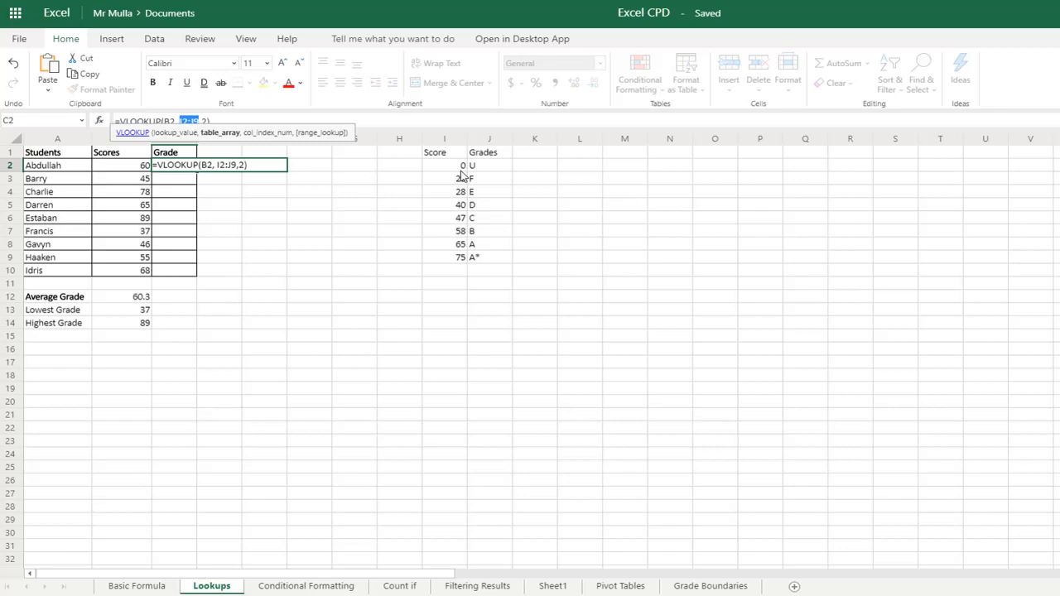
key("F4")
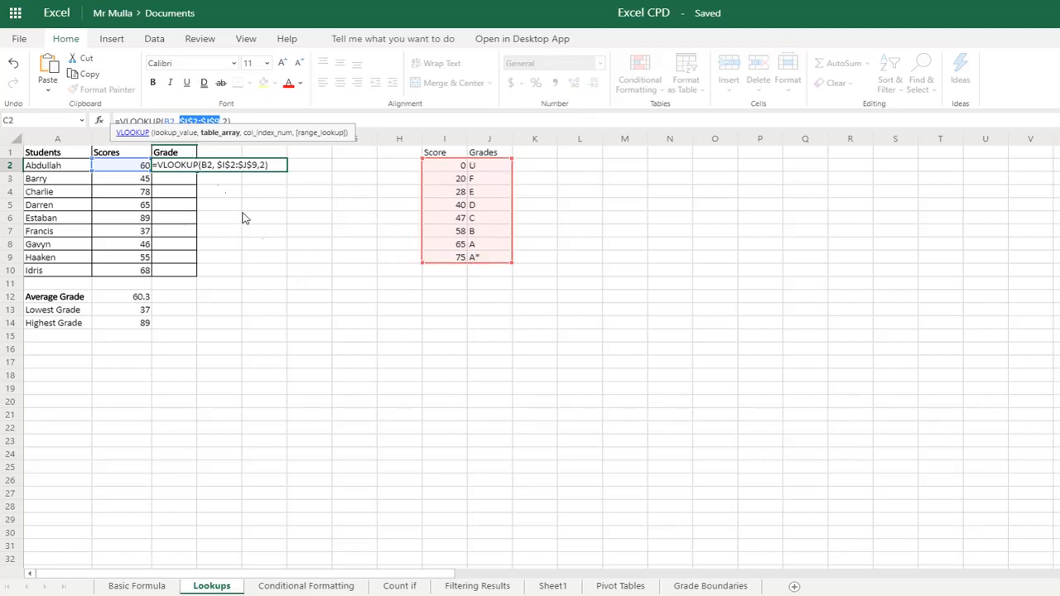
left_click(242, 120)
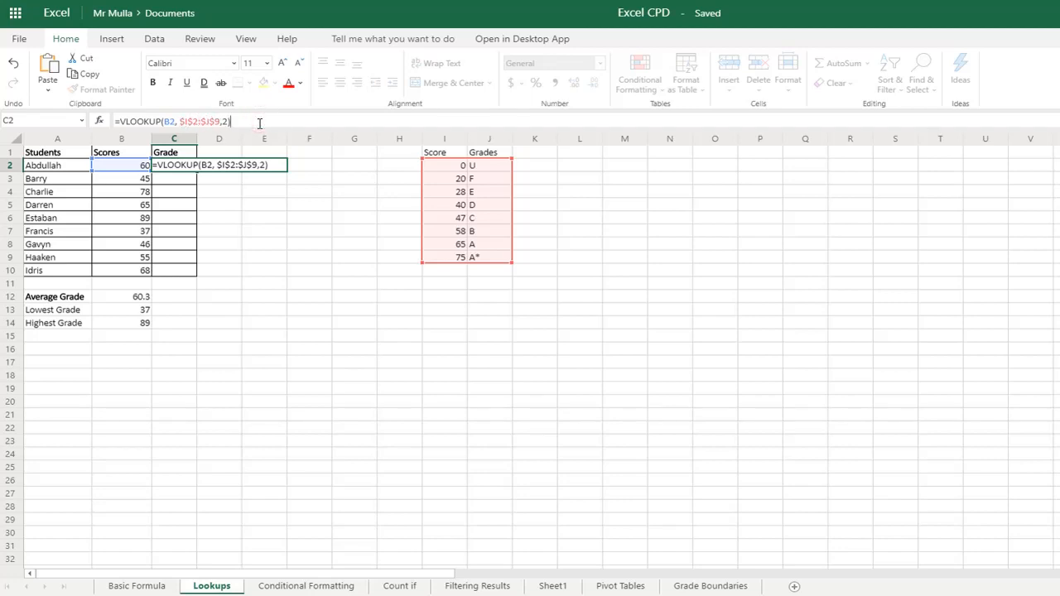
key("ctrl+Return")
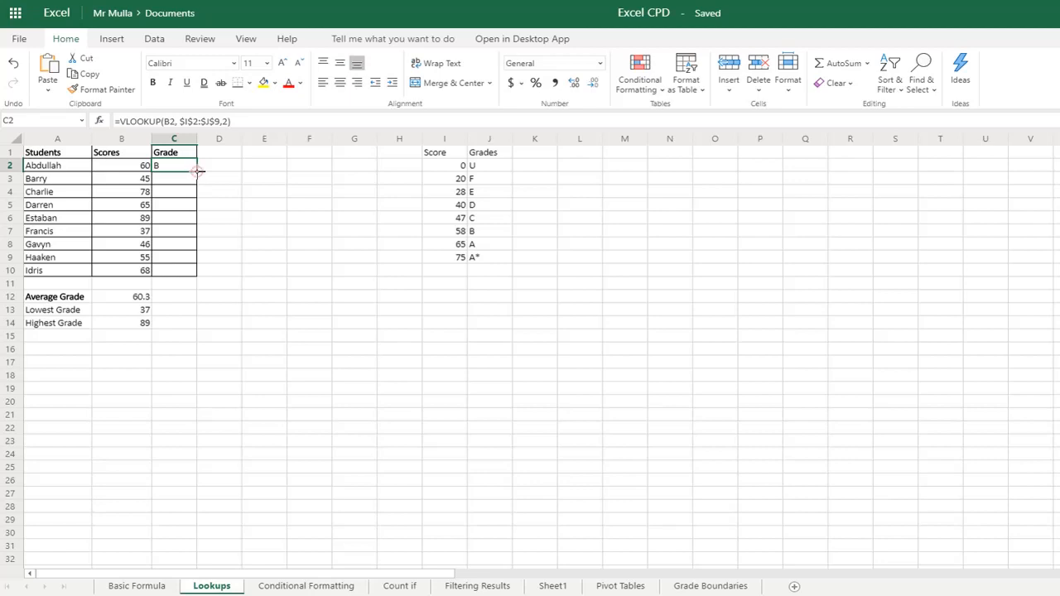
- Fill the VLOOKUP formula from C2 down through C10 for the remaining students
left_click_drag(198, 171, 200, 196)
left_click_drag(197, 233, 195, 269)
left_click(187, 296)
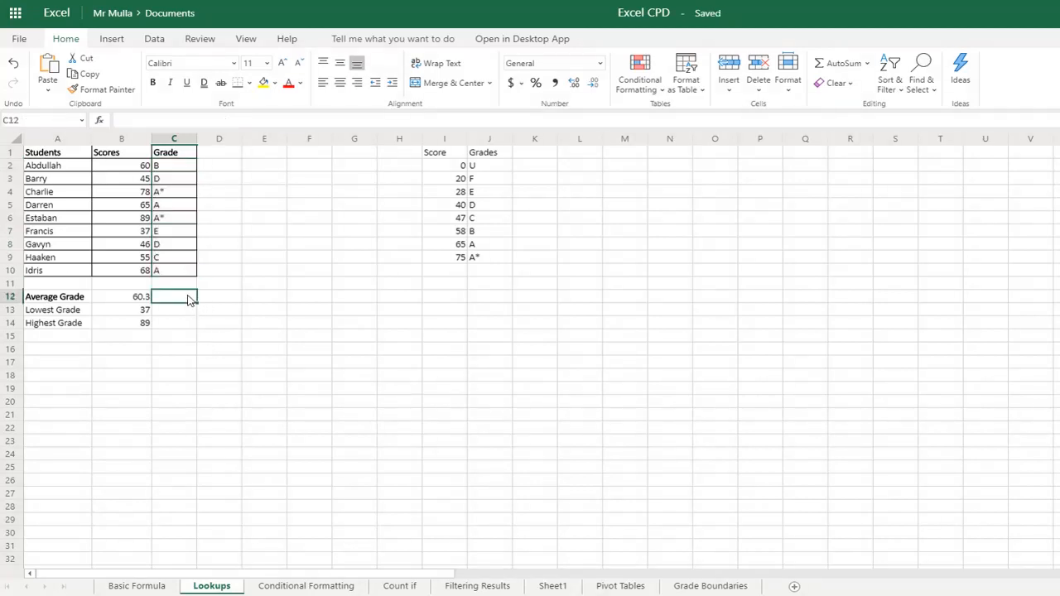
- Inspect the copied VLOOKUP formulas in the Grade column between C3 and C10
left_click(168, 179)
left_click(171, 195)
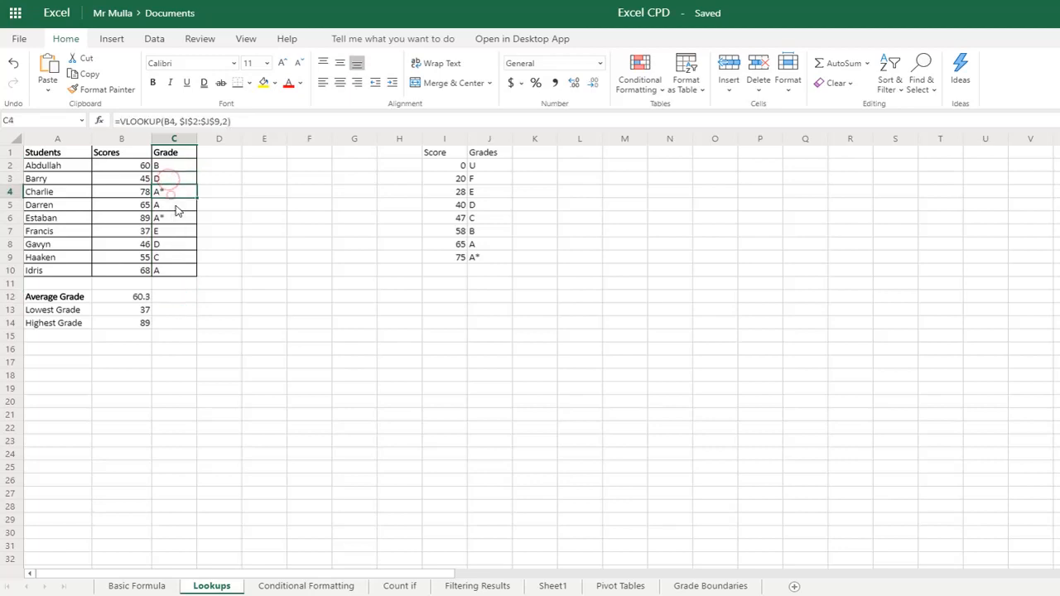
left_click(174, 206)
left_click(174, 220)
left_click(174, 245)
left_click(173, 267)
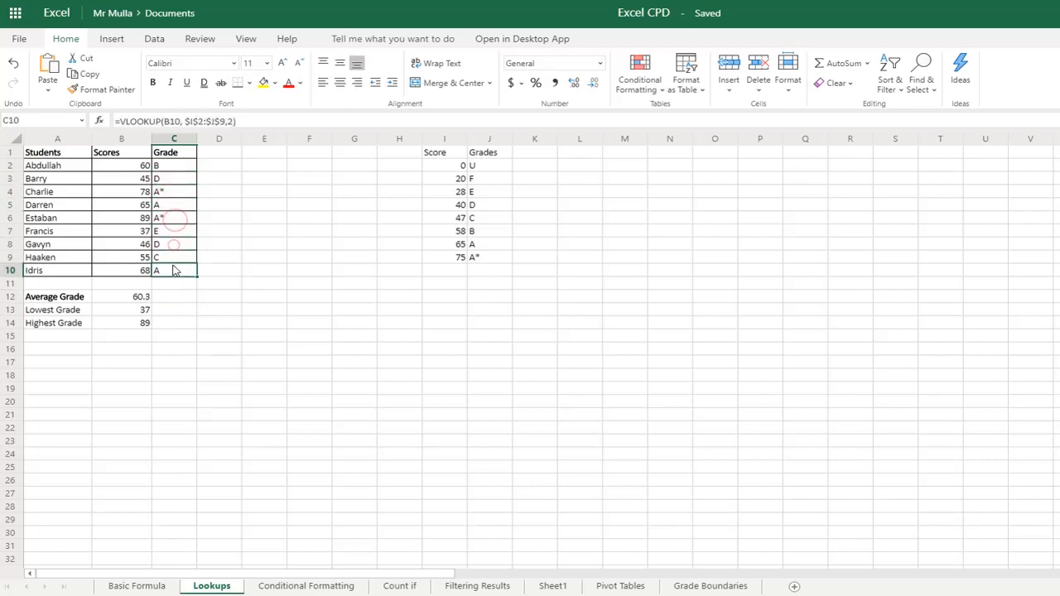
left_click(174, 256)
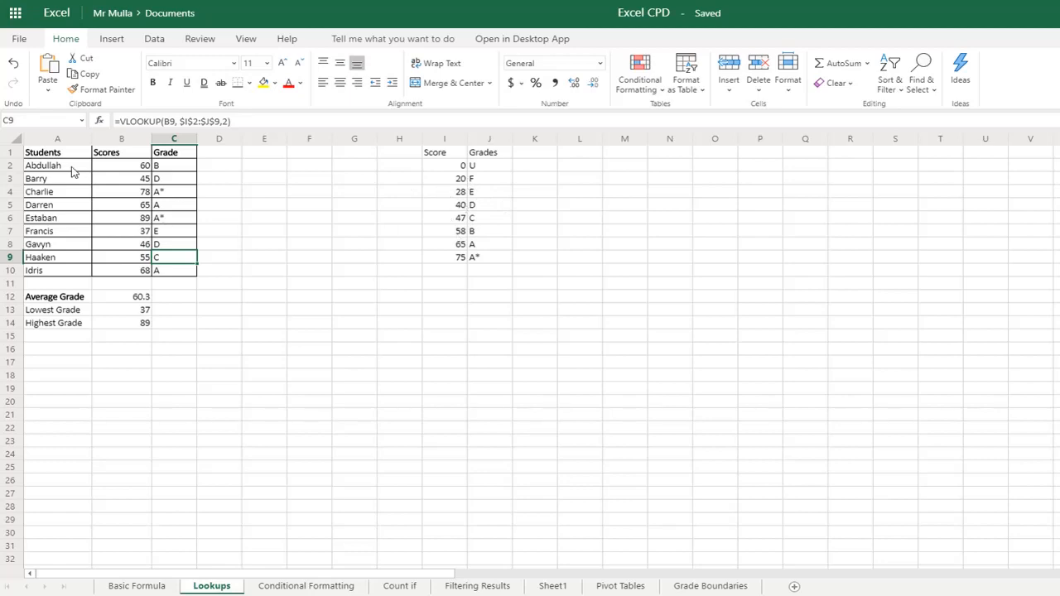
- Examine the relative lookup value B2 in C2's formula, leaving the formula as it is
left_click(176, 171)
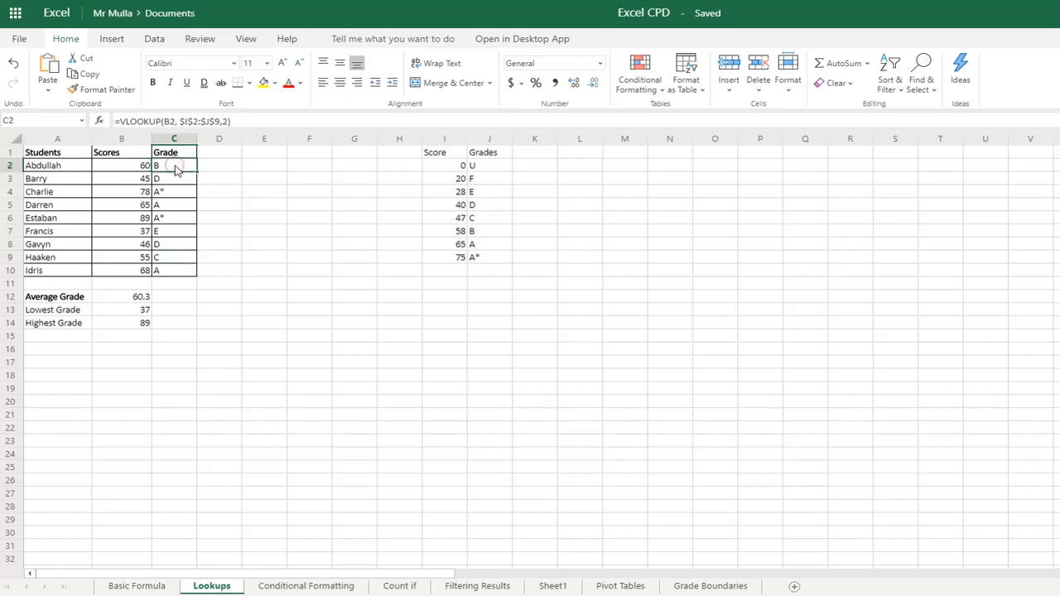
left_click(167, 120)
double_click(168, 121)
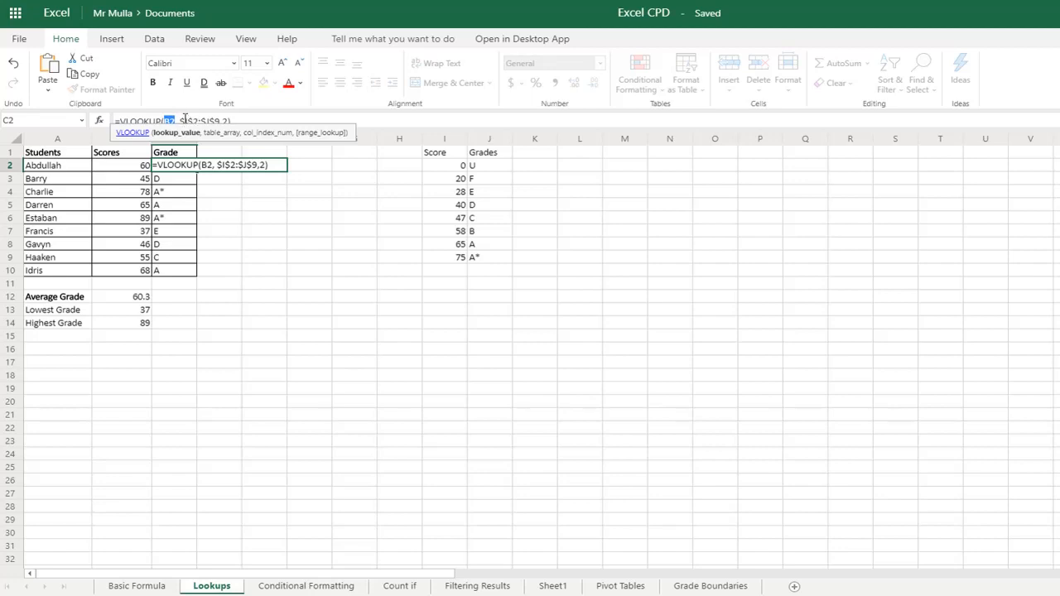
left_click(224, 121)
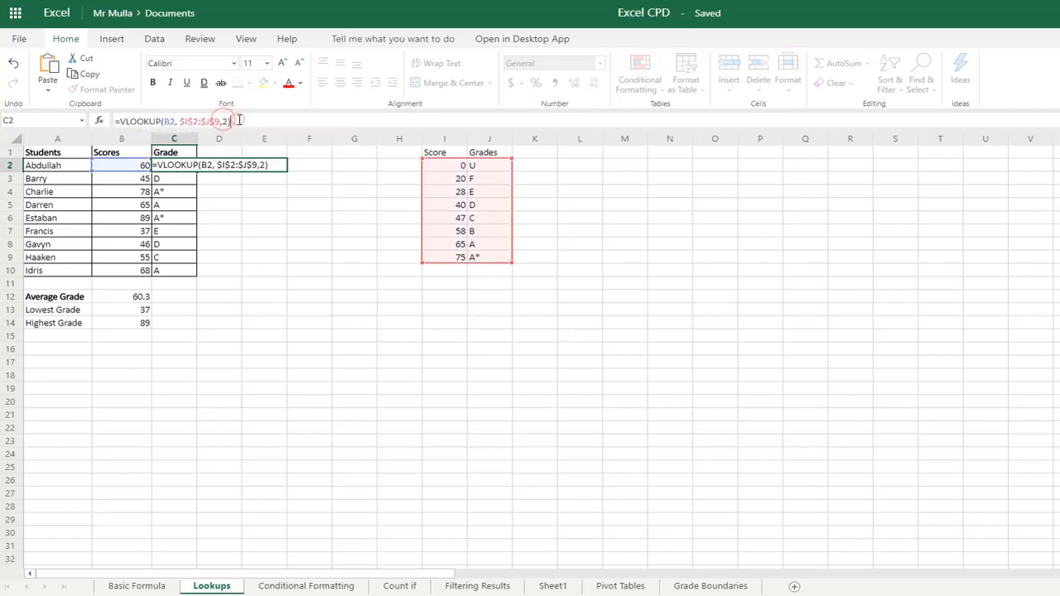
key("ctrl+Return")
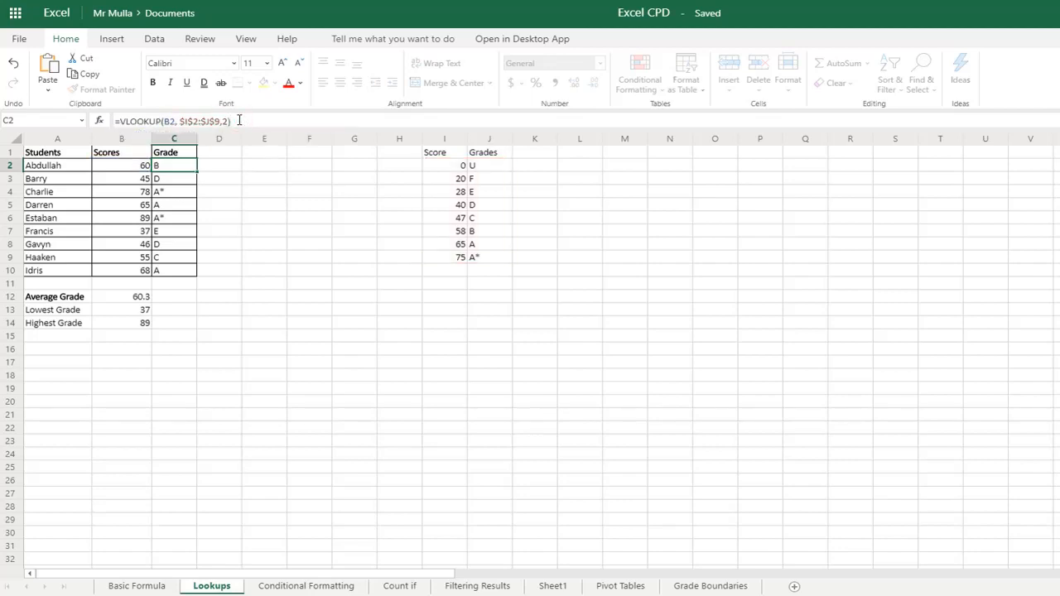
- Compare the formulas in C3 and C4 with the shifted ranges I3:J10 and I4:J11 beside the student table
left_click(165, 183)
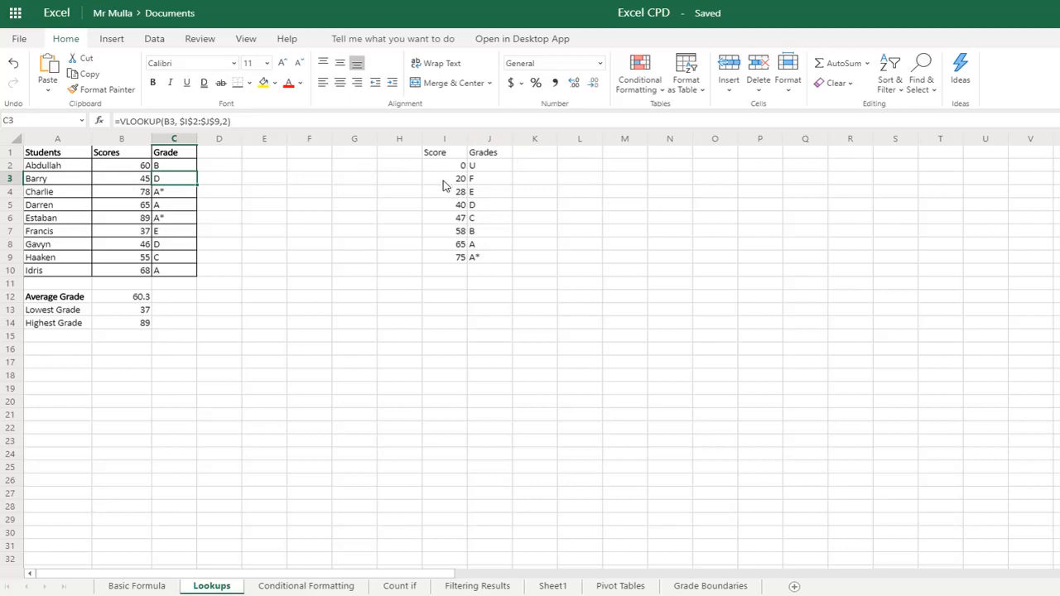
left_click_drag(447, 180, 492, 270)
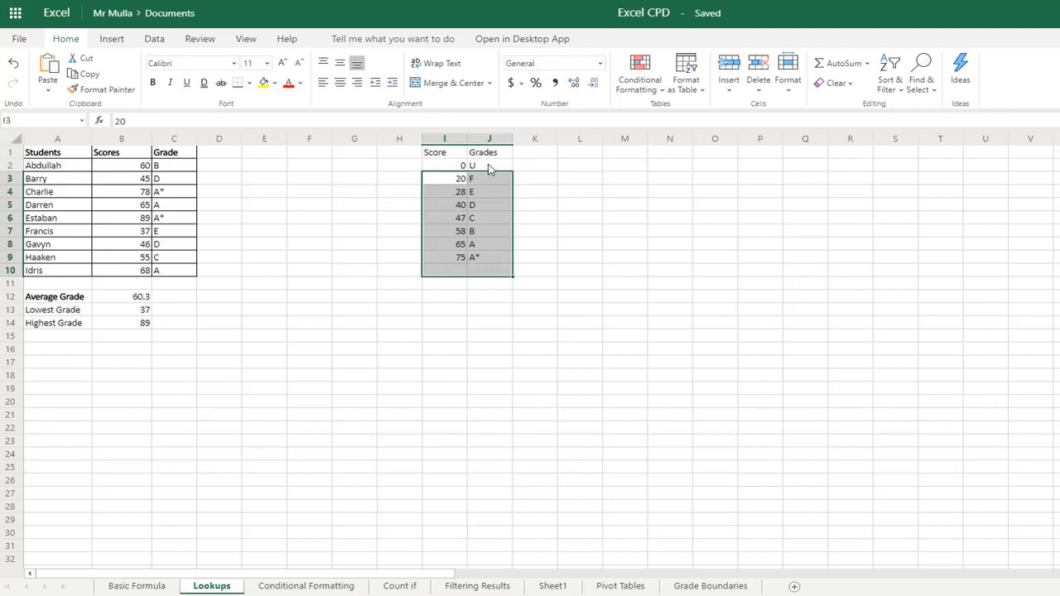
left_click(173, 196)
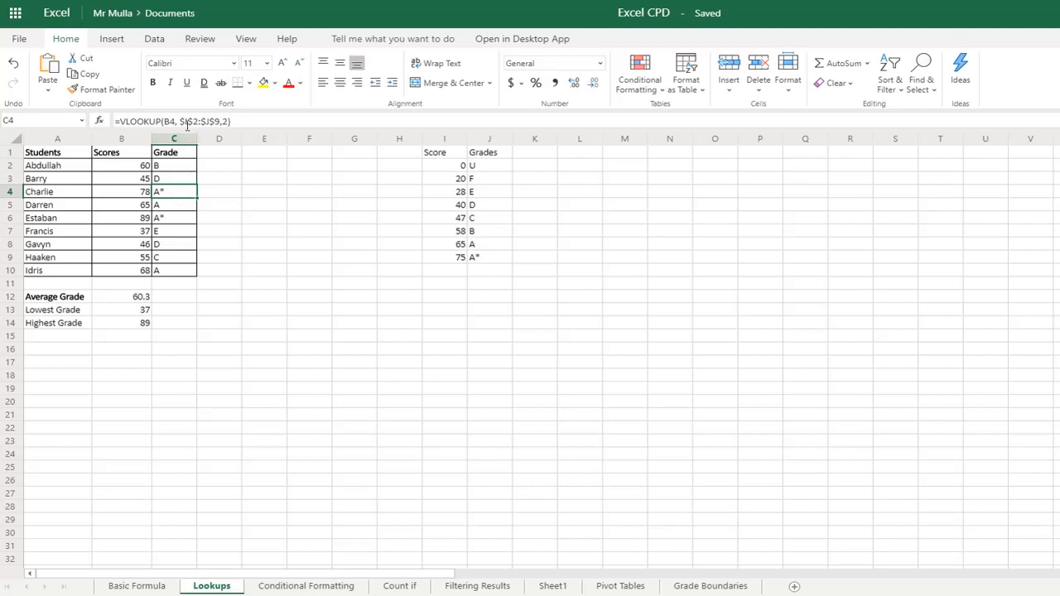
left_click_drag(441, 191, 489, 285)
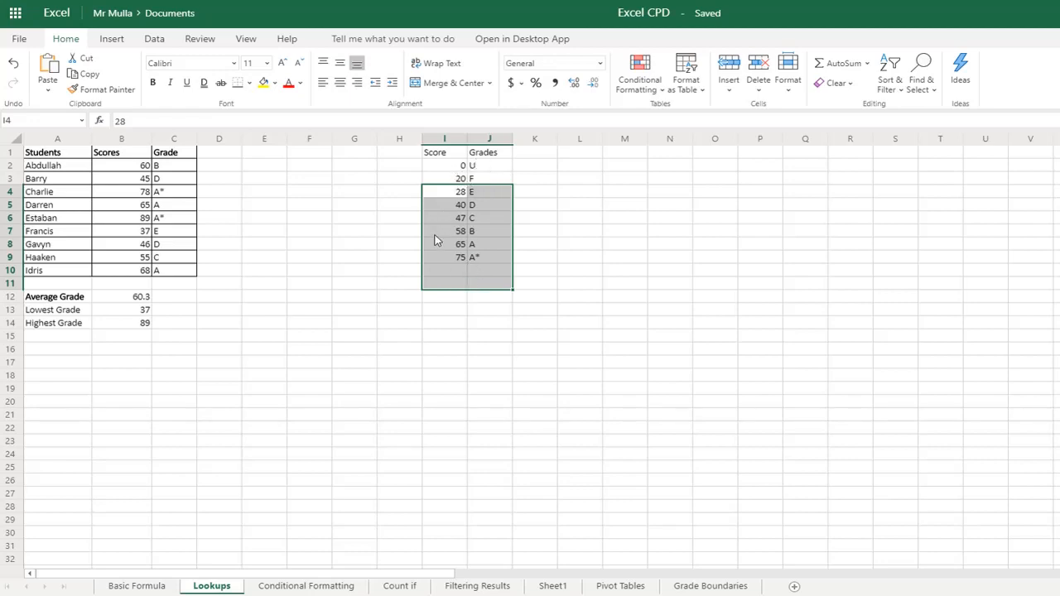
left_click(290, 336)
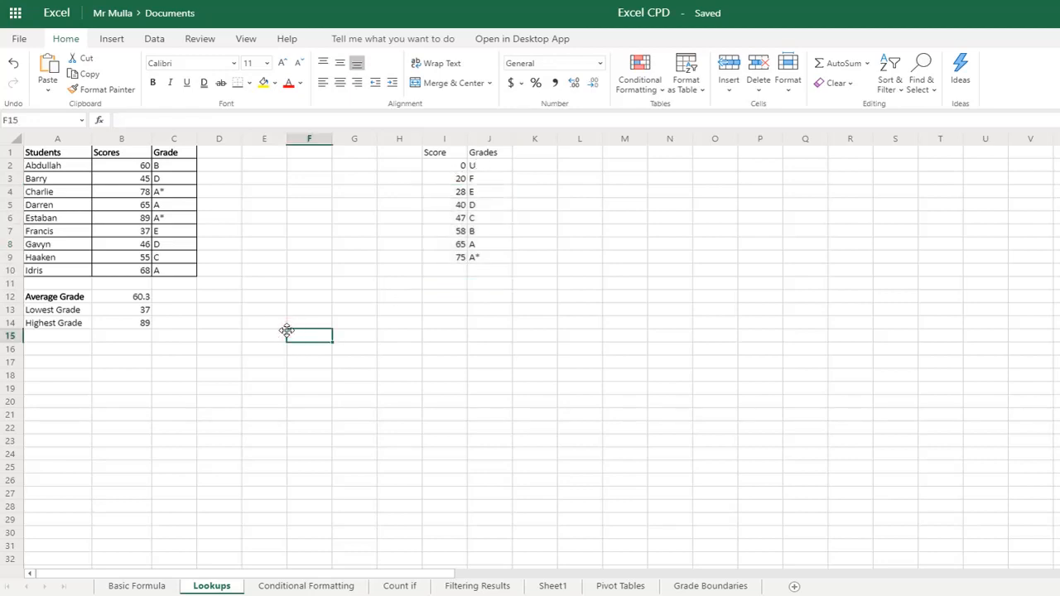